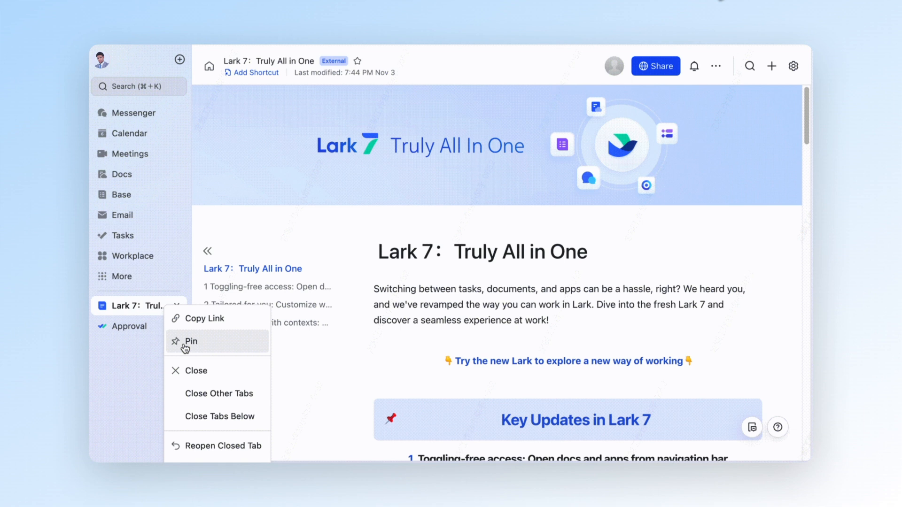
Step: Pin the Lark 7 guide tab and move Approval up between Tasks and Workplace
{"action": "left_click", "coordinate": [184, 348]}
{"action": "left_click_drag", "start_coordinate": [142, 326], "coordinate": [162, 256]}
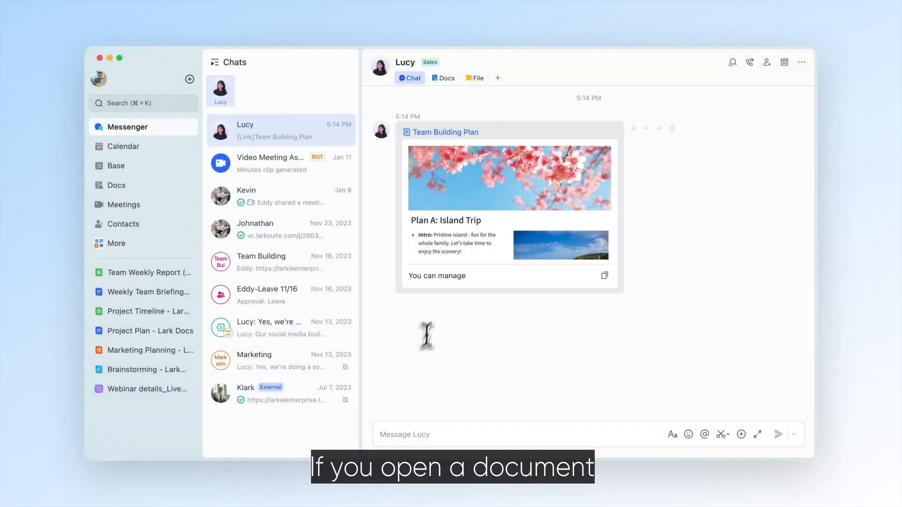
Step: Open the Team Building Plan document from the chat as a navigation tab
{"action": "left_click", "coordinate": [477, 246]}
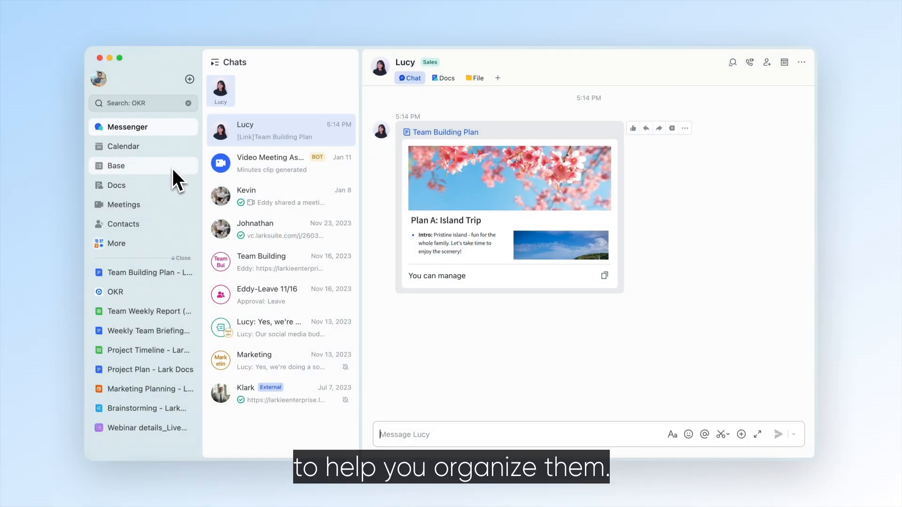
Step: Close the Team Building Plan tab, then view OKR's tab options and dismiss them unchanged
{"action": "right_click", "coordinate": [122, 279]}
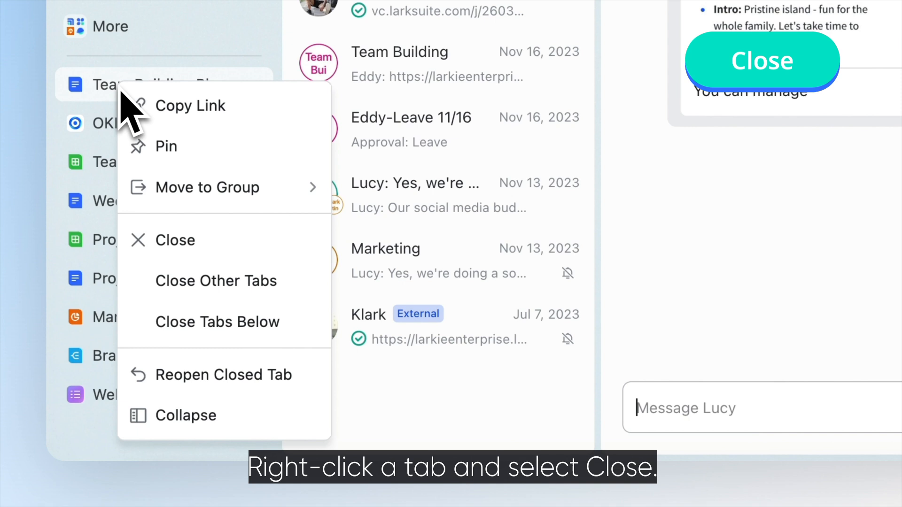
{"action": "left_click", "coordinate": [151, 243]}
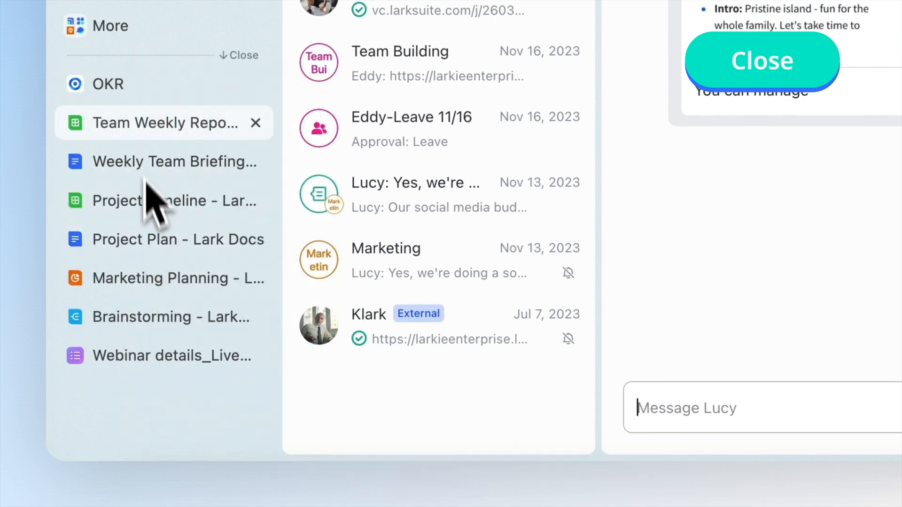
{"action": "right_click", "coordinate": [129, 93]}
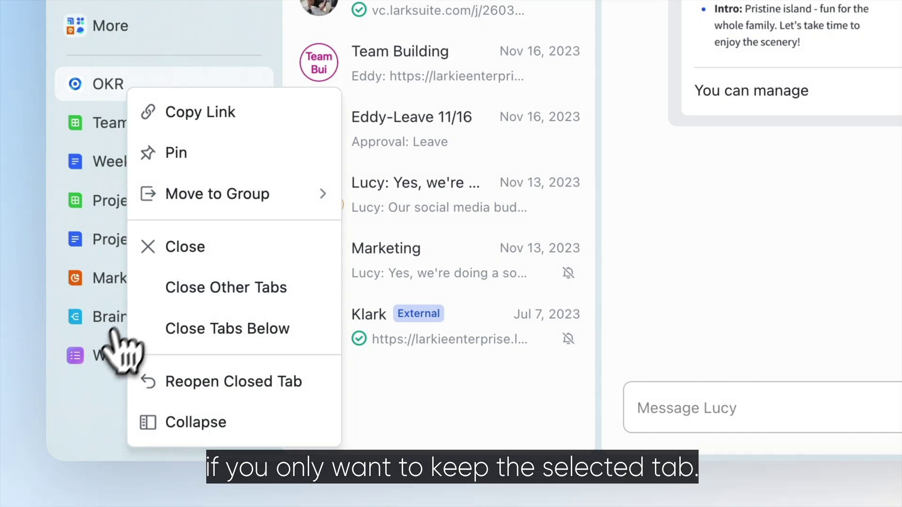
{"action": "left_click", "coordinate": [75, 384]}
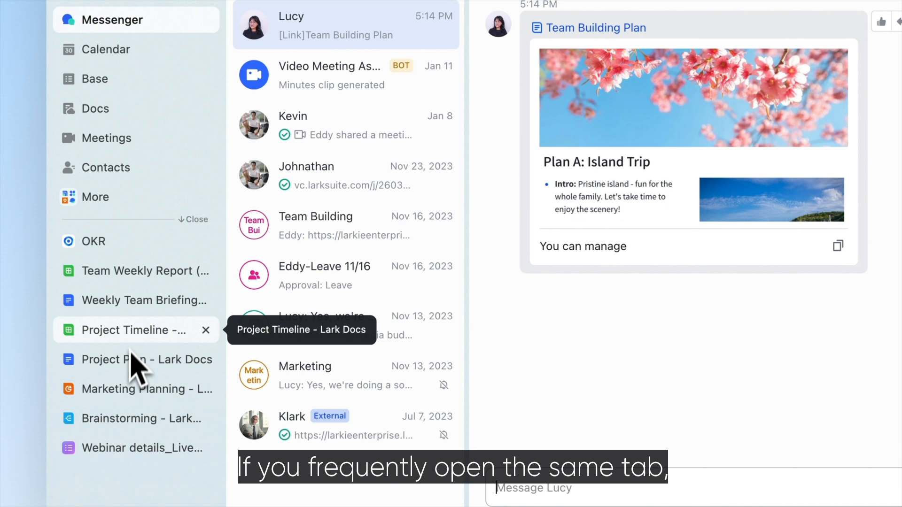
Step: Pin Weekly Team Briefing among the main apps between Docs and Contacts
{"action": "left_click_drag", "start_coordinate": [148, 313], "coordinate": [162, 201]}
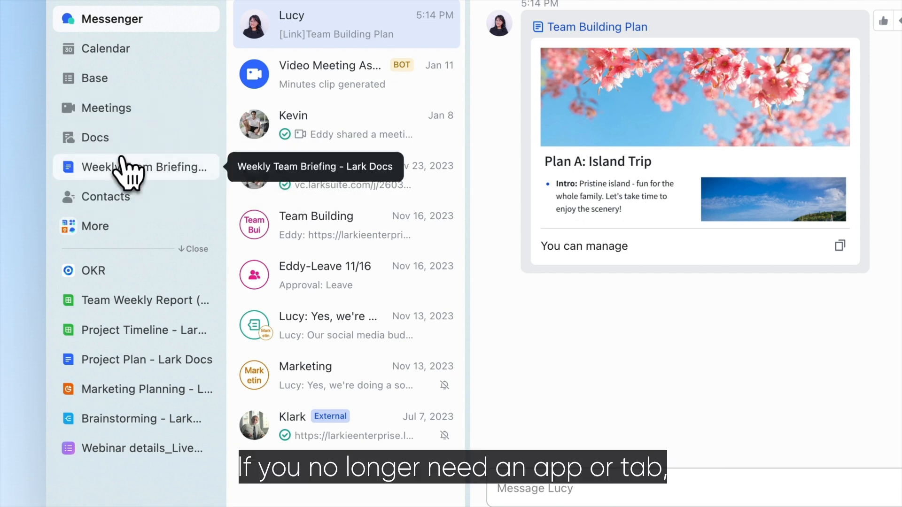
Step: Unpin Weekly Team Briefing so it returns to the top of the tab list above OKR
{"action": "right_click", "coordinate": [116, 179]}
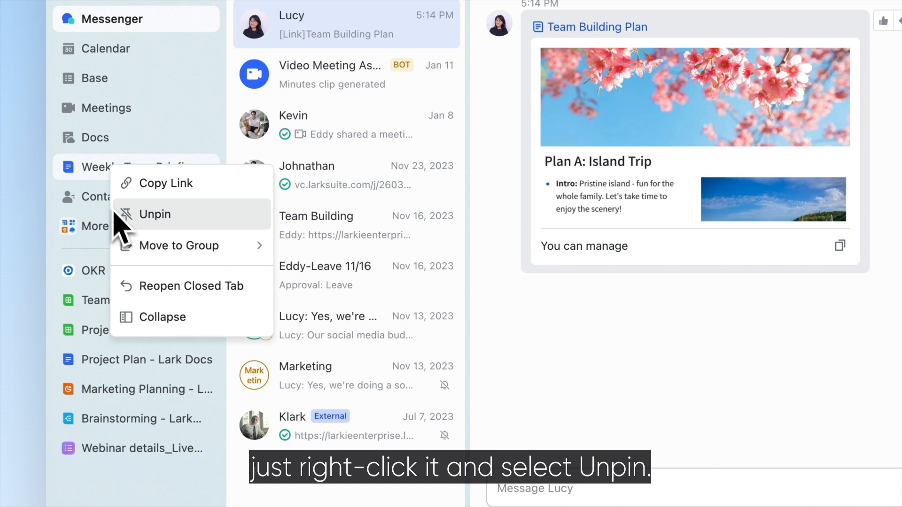
{"action": "left_click", "coordinate": [158, 214]}
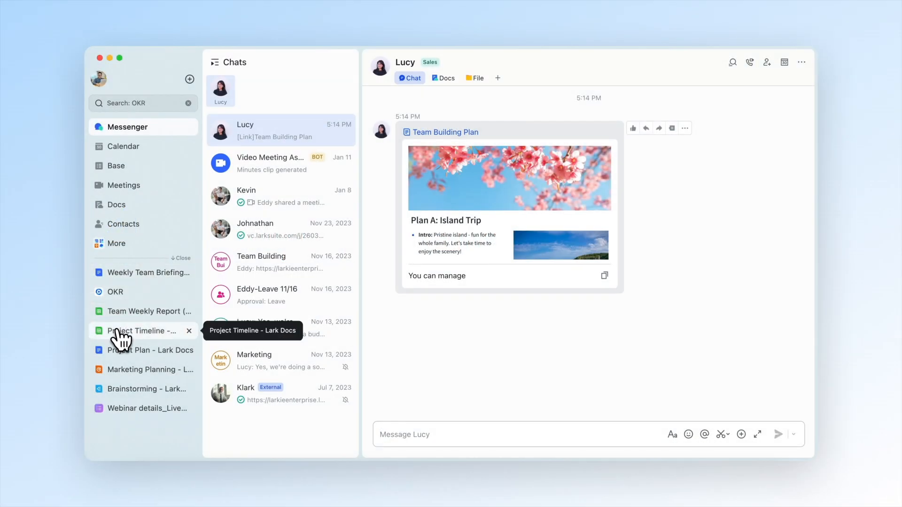
Step: Move the Project Timeline tab into a new tab group, Group 1
{"action": "right_click", "coordinate": [115, 381]}
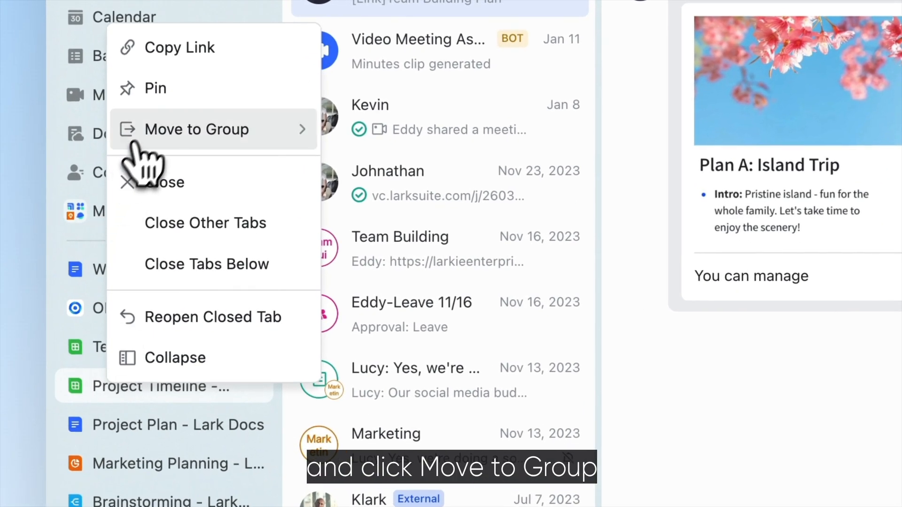
{"action": "left_click", "coordinate": [192, 131]}
{"action": "left_click", "coordinate": [379, 129]}
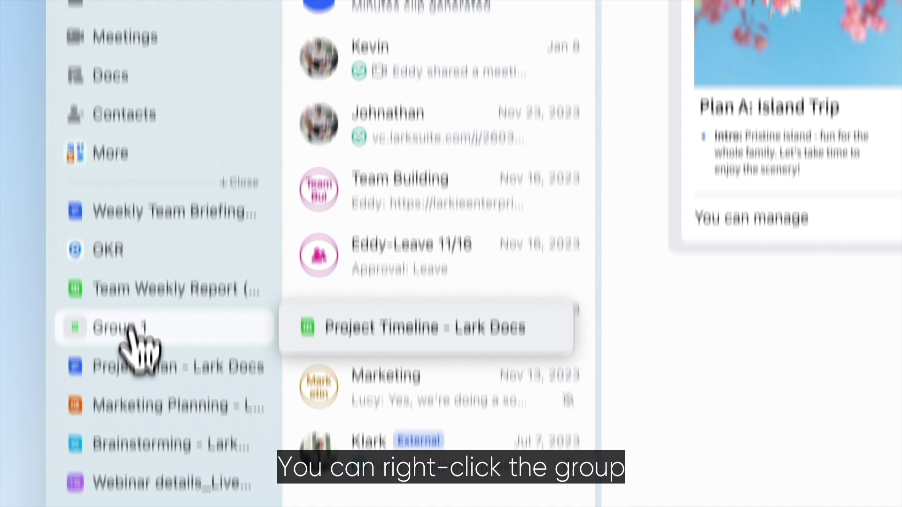
Step: Rename Group 1 to 'Project Management' and add the Project Plan tab to it
{"action": "right_click", "coordinate": [124, 387]}
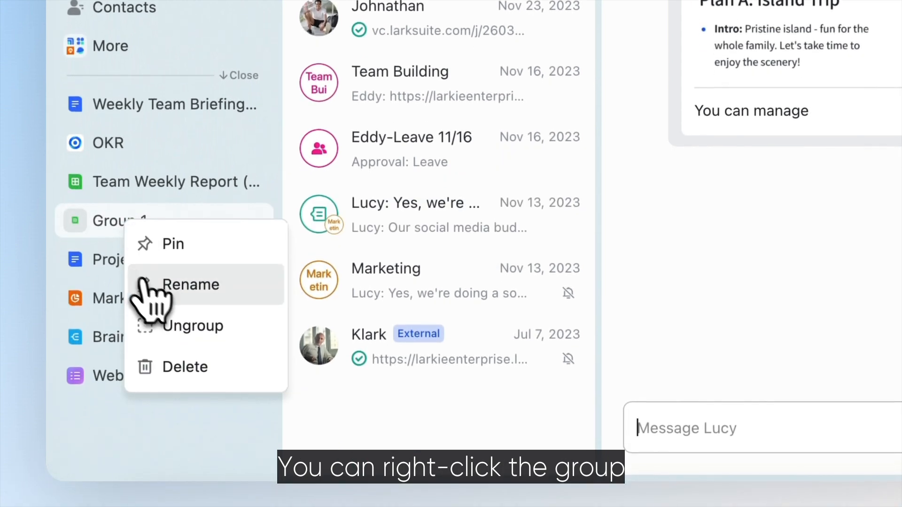
{"action": "left_click", "coordinate": [177, 290]}
{"action": "type", "text": "Project"}
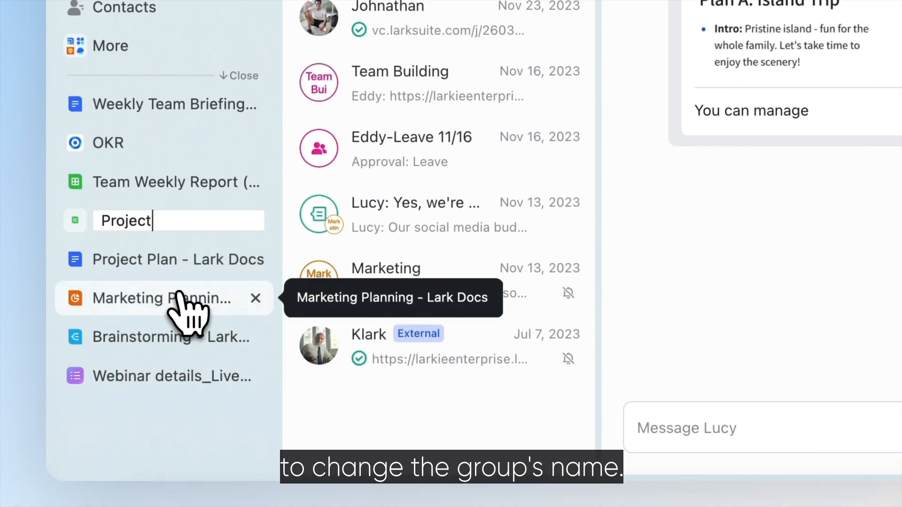
{"action": "type", "text": " Management"}
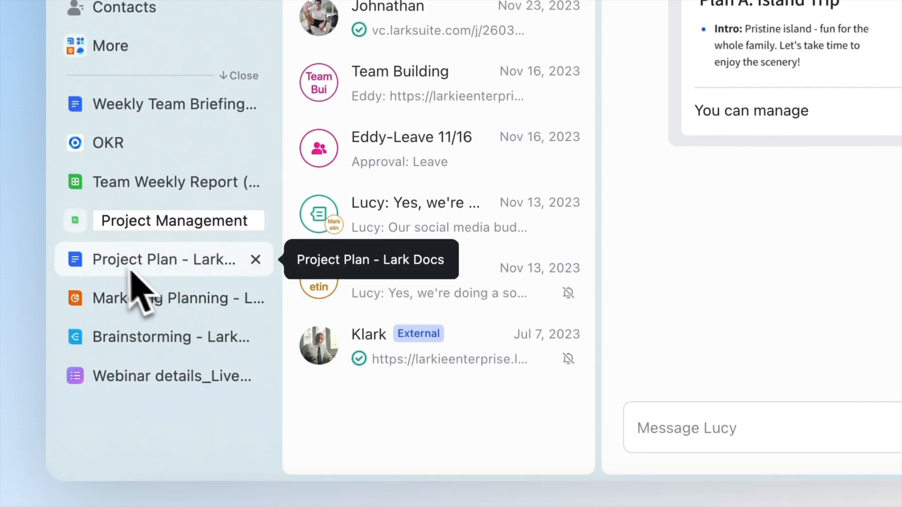
{"action": "key", "text": "Return"}
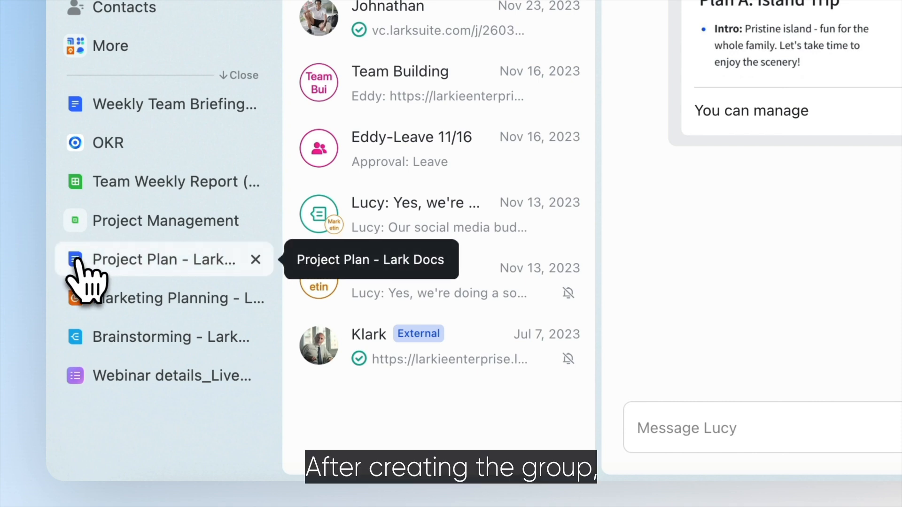
{"action": "left_click_drag", "start_coordinate": [79, 266], "coordinate": [100, 221]}
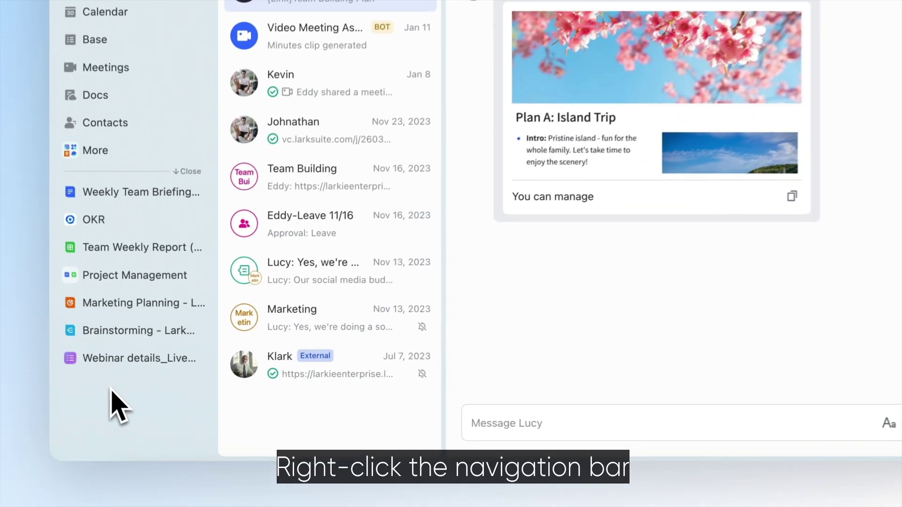
{"action": "right_click", "coordinate": [112, 405]}
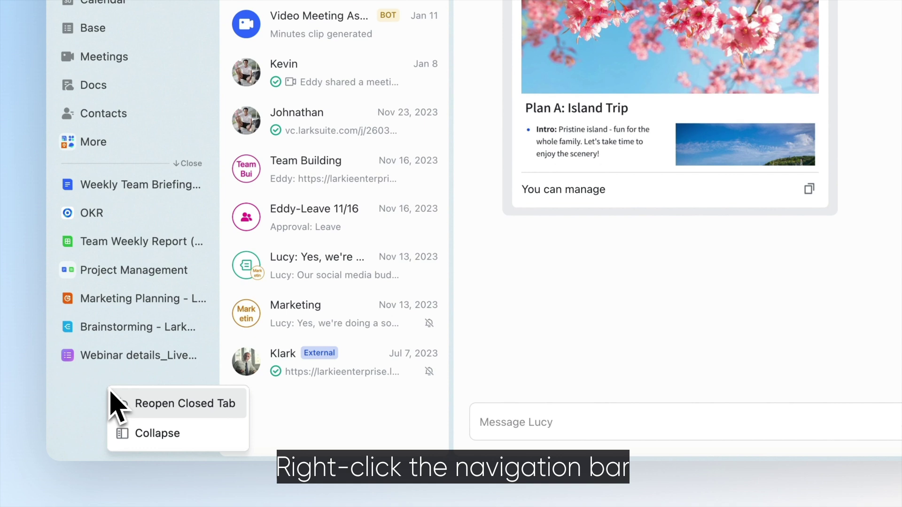
{"action": "left_click", "coordinate": [149, 445]}
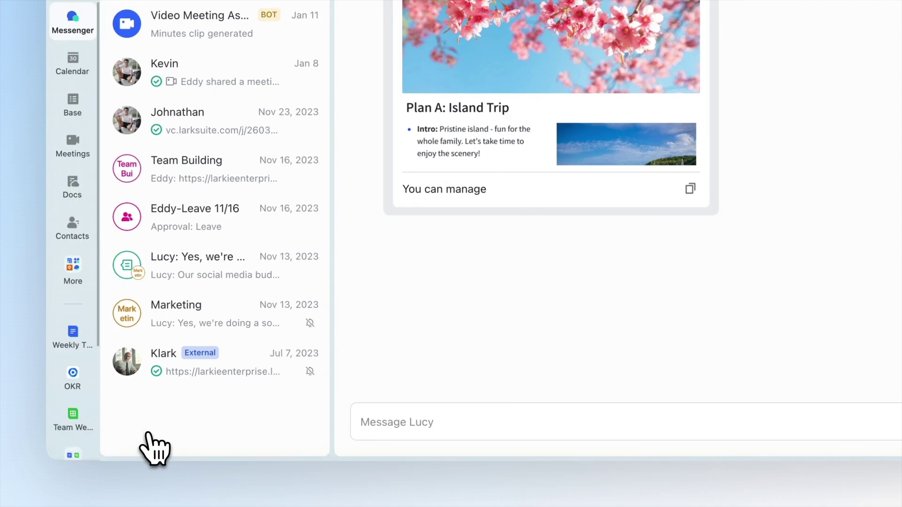
{"action": "right_click", "coordinate": [73, 310]}
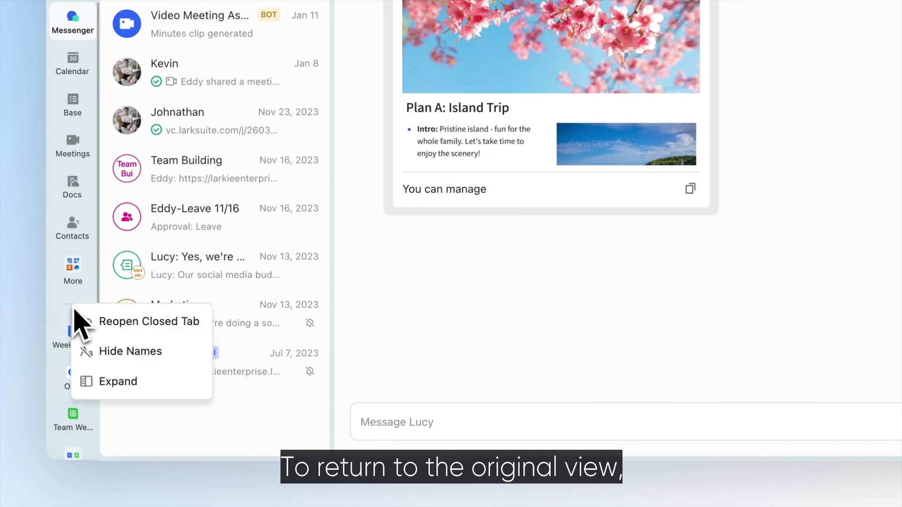
{"action": "left_click", "coordinate": [114, 384]}
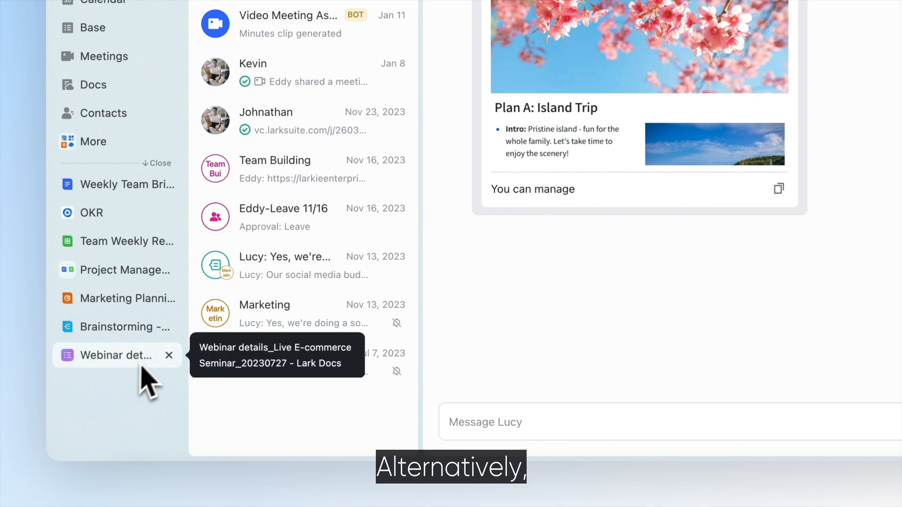
Step: Narrow the navigation bar to icons, hide the app and tab names, then show them again
{"action": "mouse_move", "coordinate": [174, 316]}
{"action": "left_mouse_down"}
{"action": "mouse_move", "coordinate": [101, 316]}
{"action": "mouse_move", "coordinate": [161, 317]}
{"action": "left_mouse_up"}
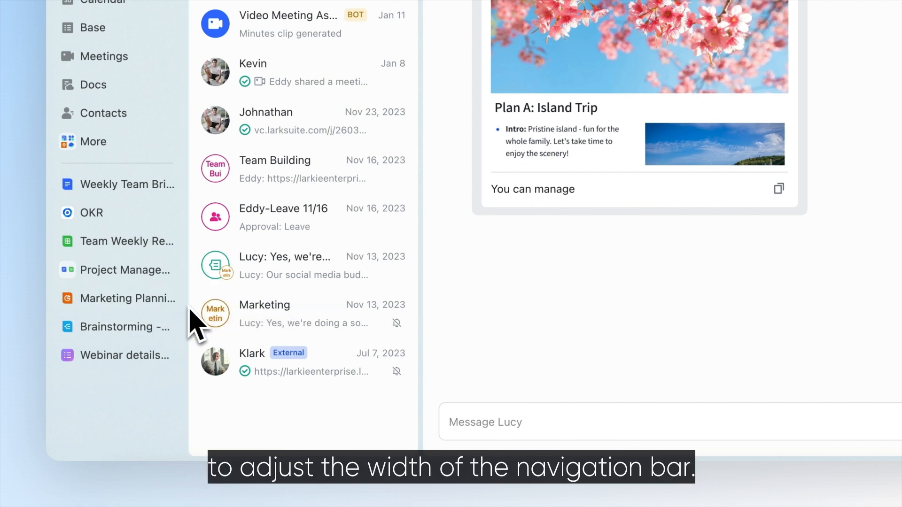
{"action": "left_click_drag", "start_coordinate": [187, 306], "coordinate": [113, 307]}
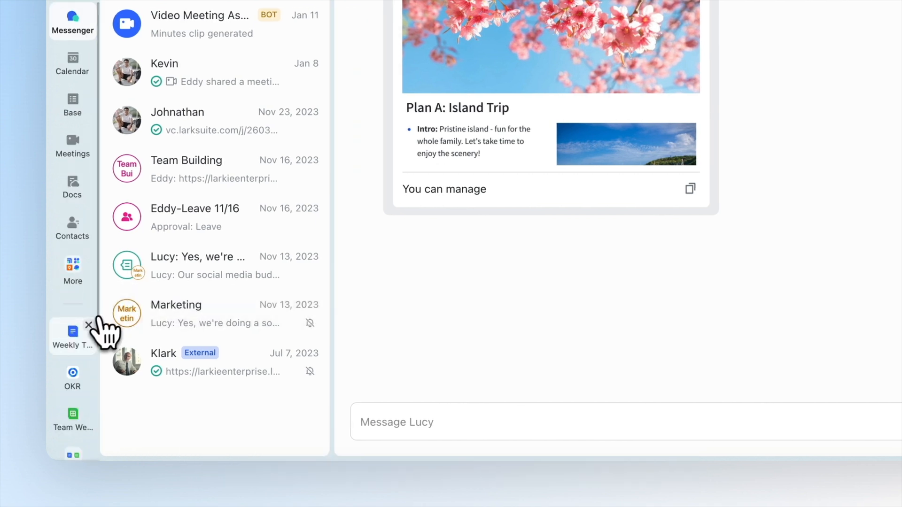
{"action": "right_click", "coordinate": [74, 340]}
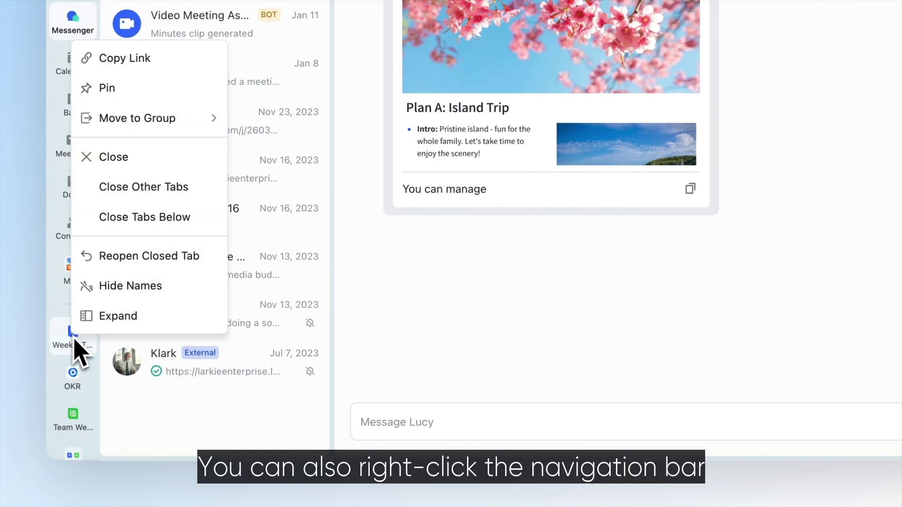
{"action": "left_click", "coordinate": [129, 287]}
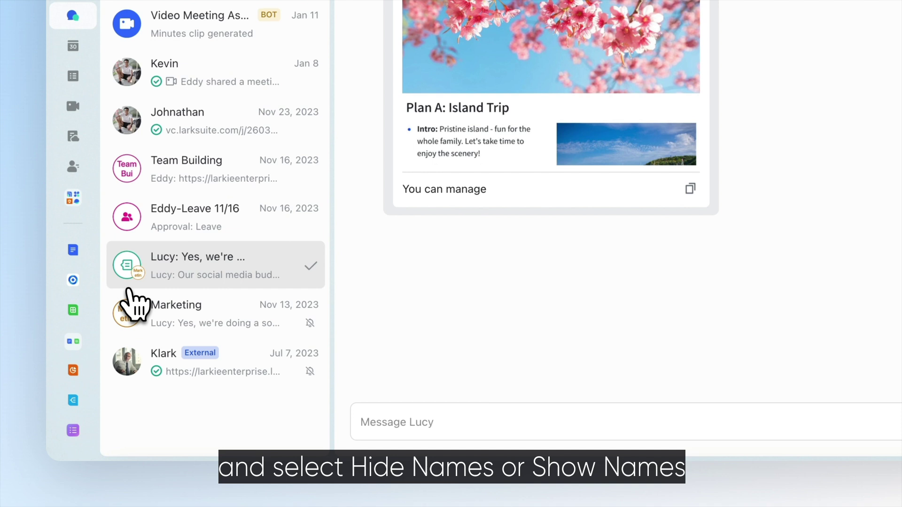
{"action": "right_click", "coordinate": [73, 250]}
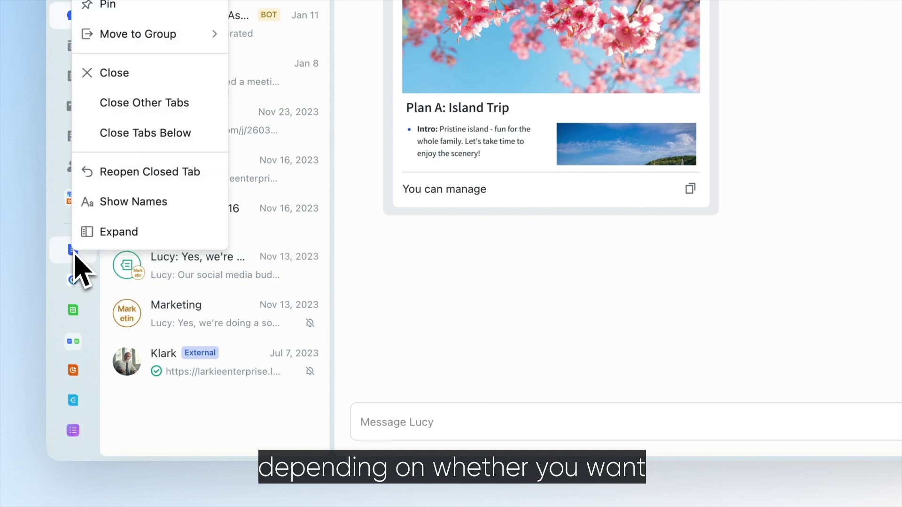
{"action": "left_click", "coordinate": [120, 204]}
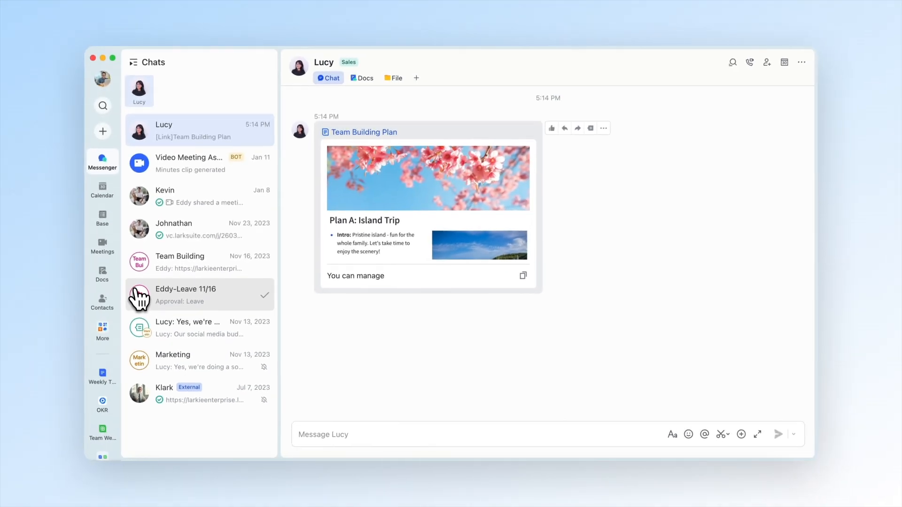